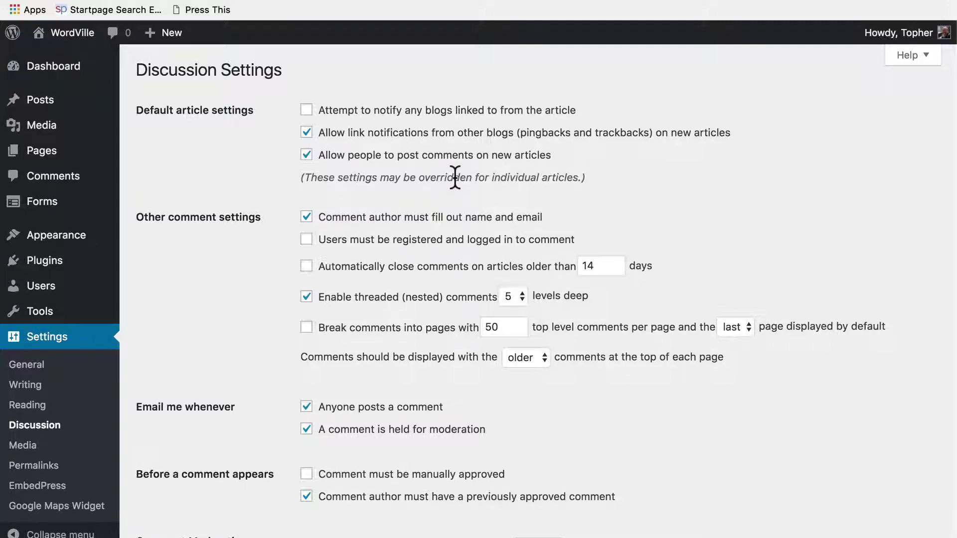
Check the Discussion settings' default comment page and comment ordering options, leaving them unchanged.
scroll(199, 302, down, 5)
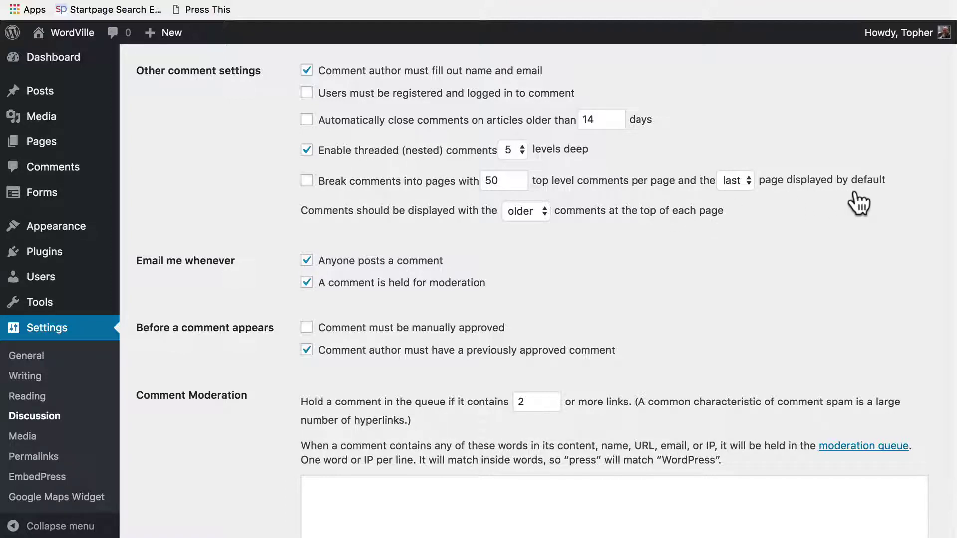
click(744, 180)
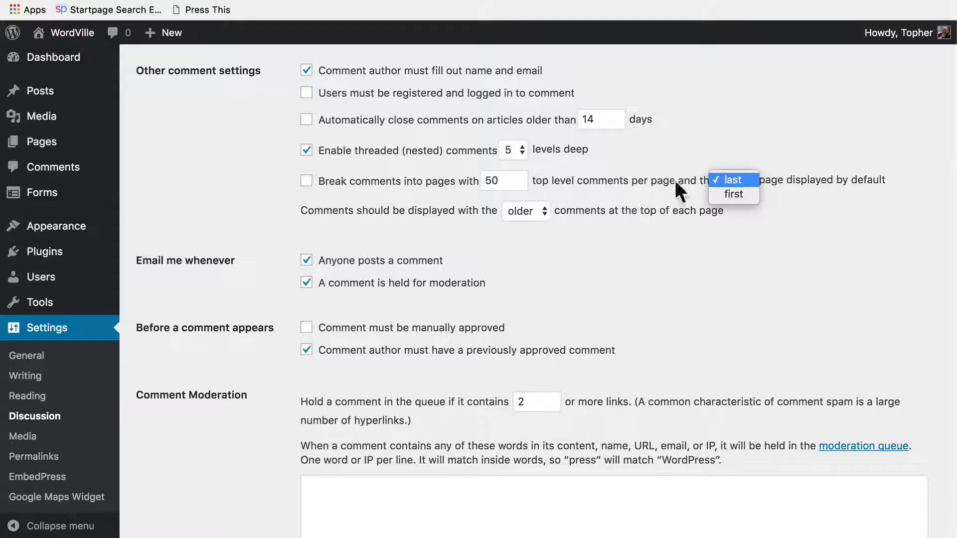
click(510, 170)
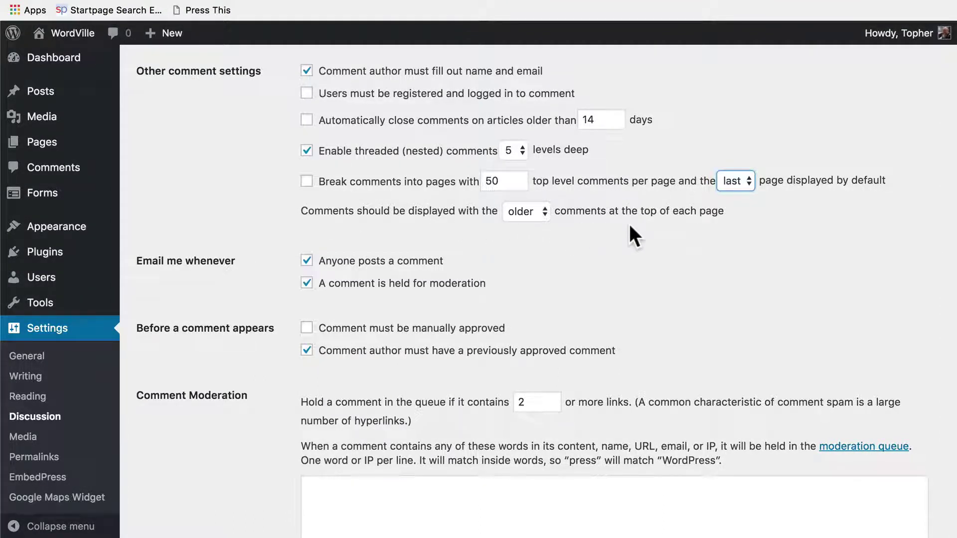
click(527, 214)
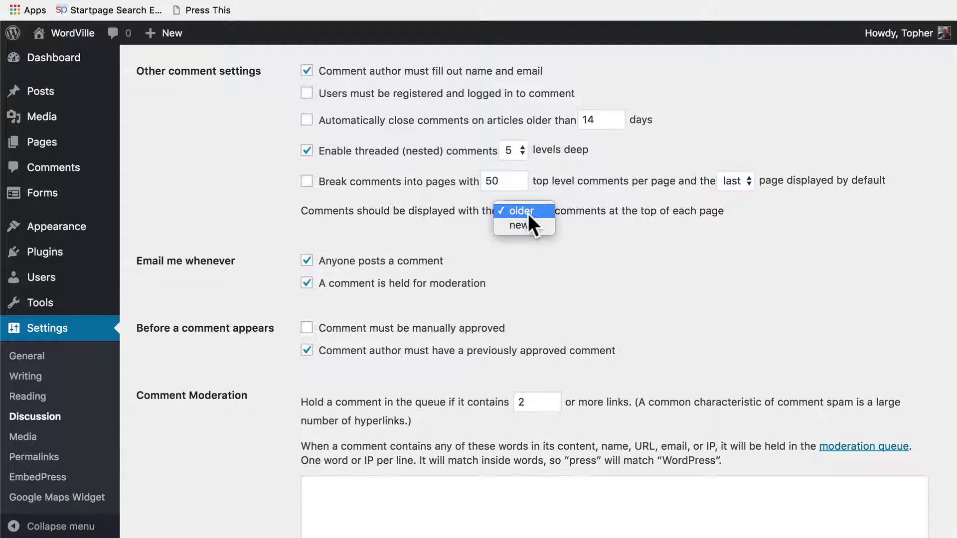
click(585, 218)
Review the comment moderation keywords list, then go to Media settings (150×150, 300, 1024 sizes).
scroll(584, 217, down, 5)
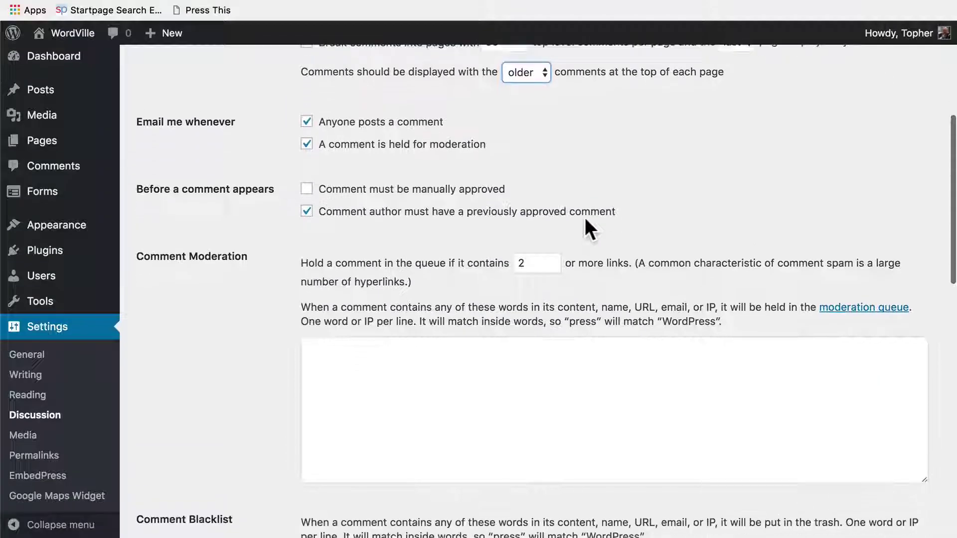
scroll(594, 219, down, 1)
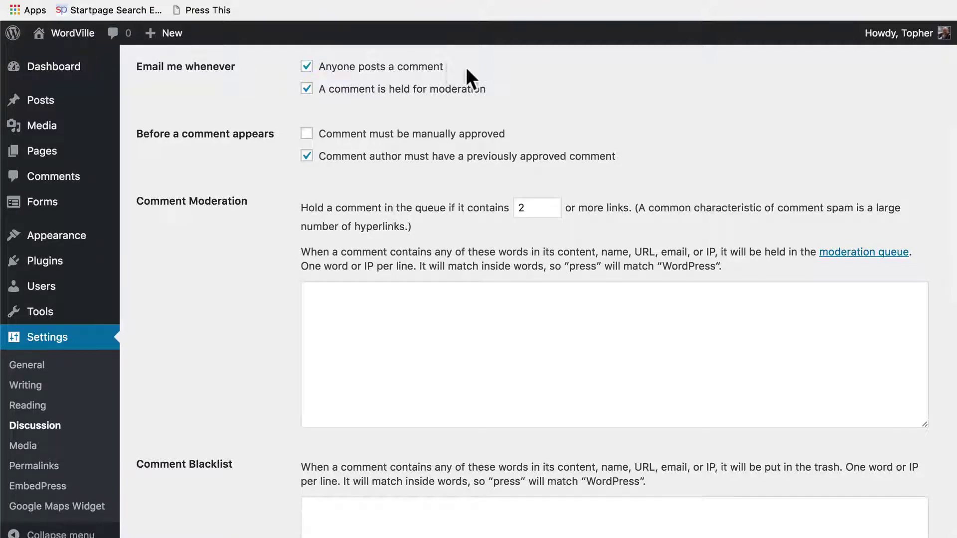
scroll(653, 124, down, 3)
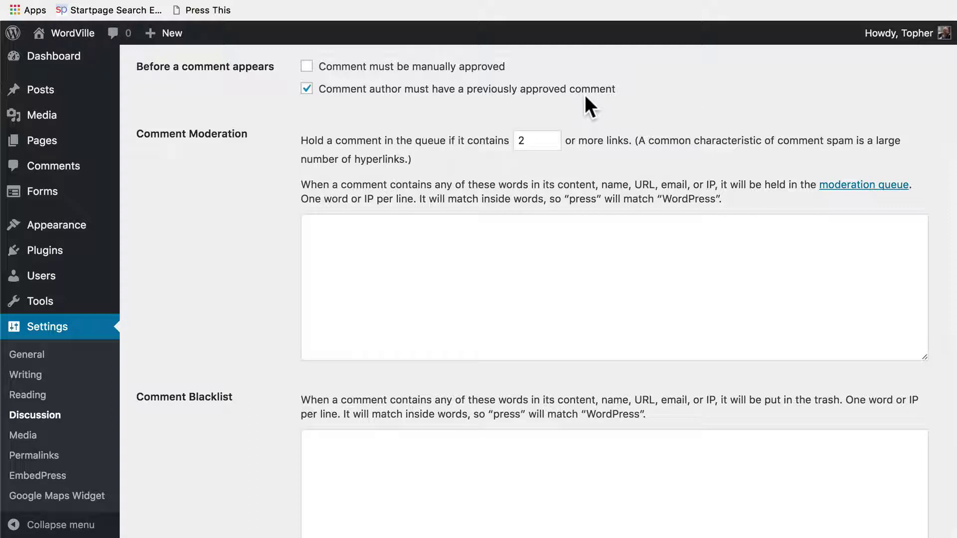
scroll(585, 95, down, 3)
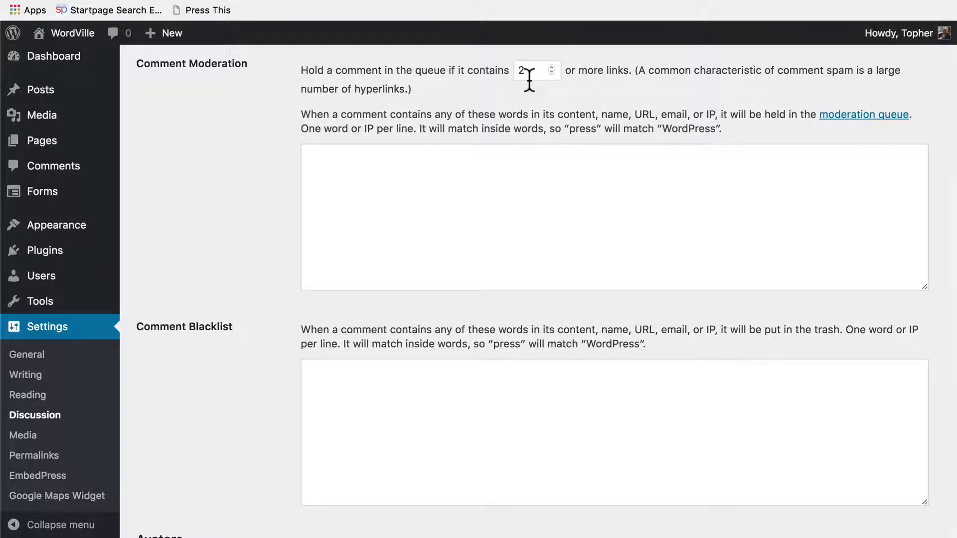
click(520, 193)
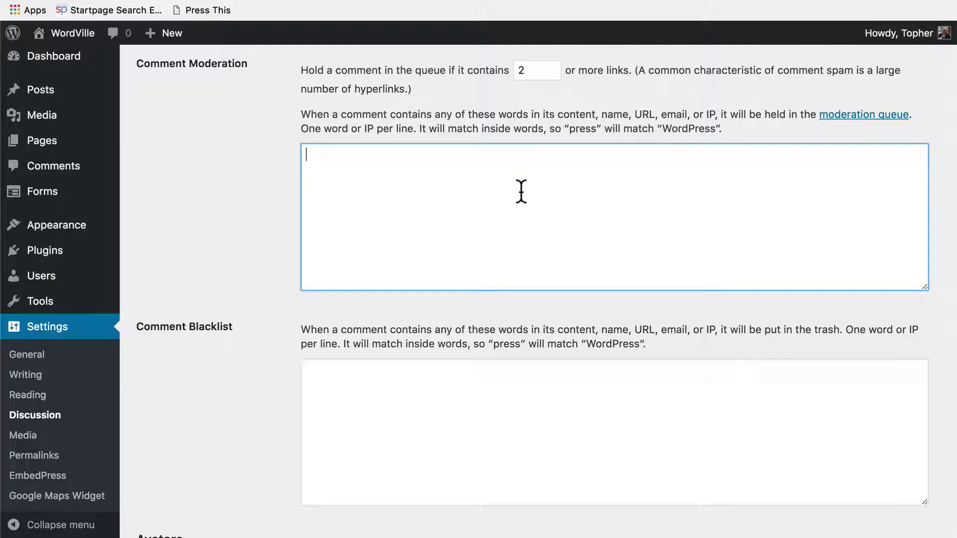
scroll(521, 192, down, 3)
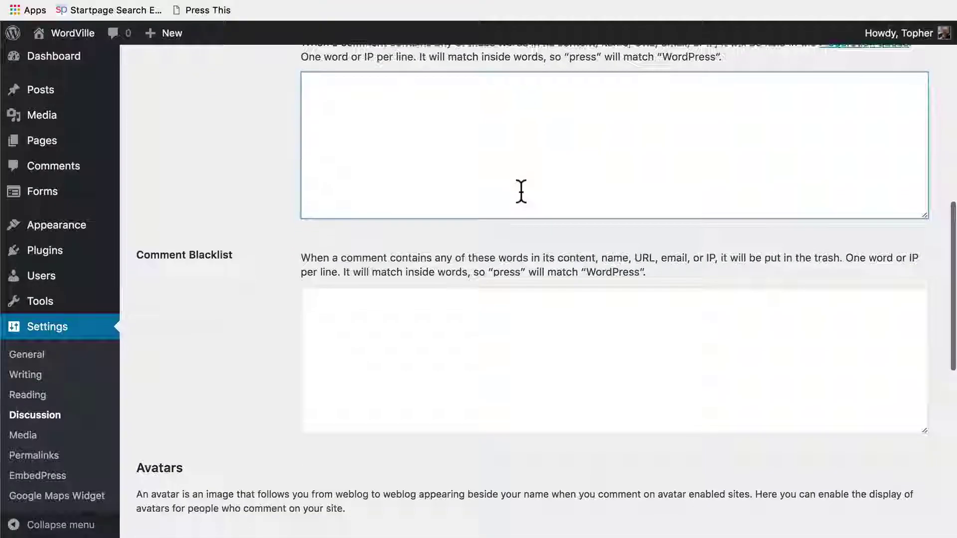
scroll(520, 192, down, 8)
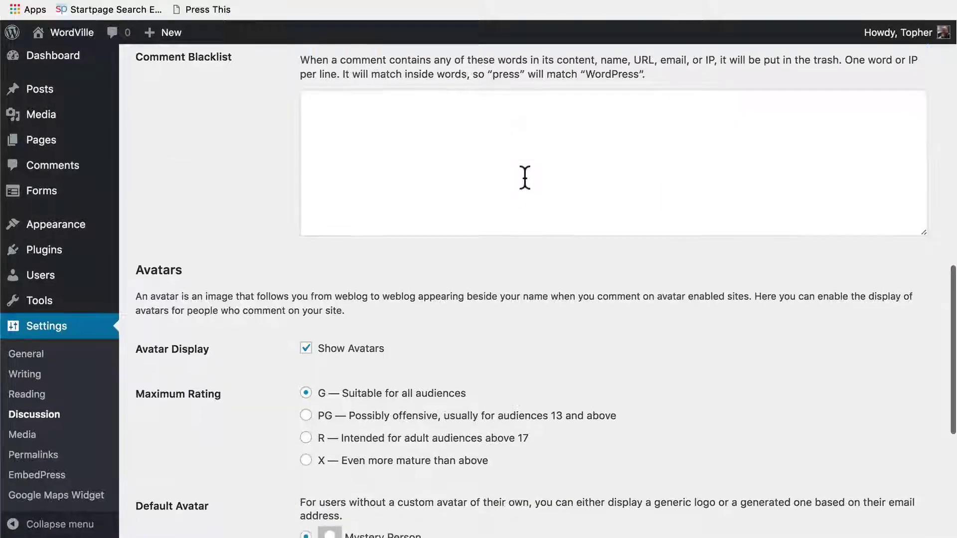
scroll(525, 178, up, 1)
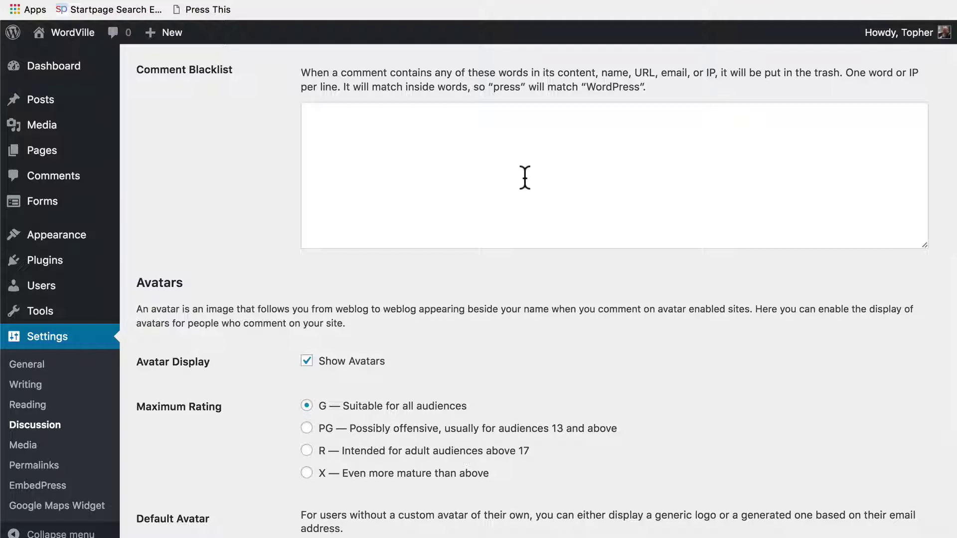
scroll(525, 178, down, 5)
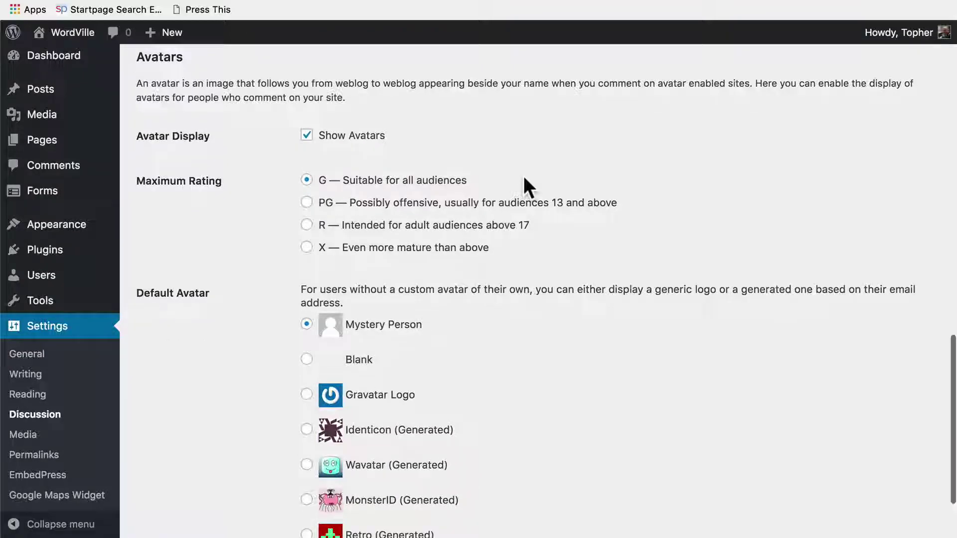
scroll(525, 178, up, 1)
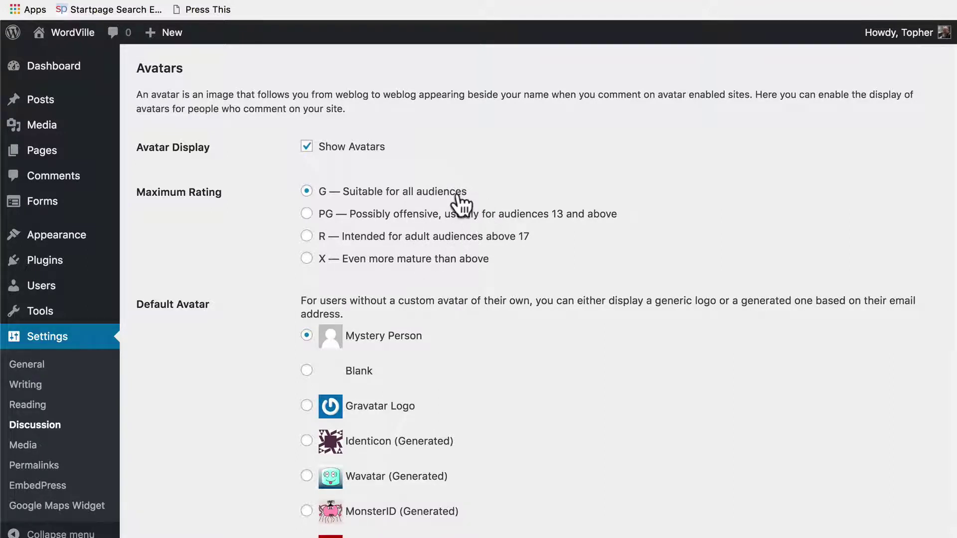
scroll(456, 195, down, 5)
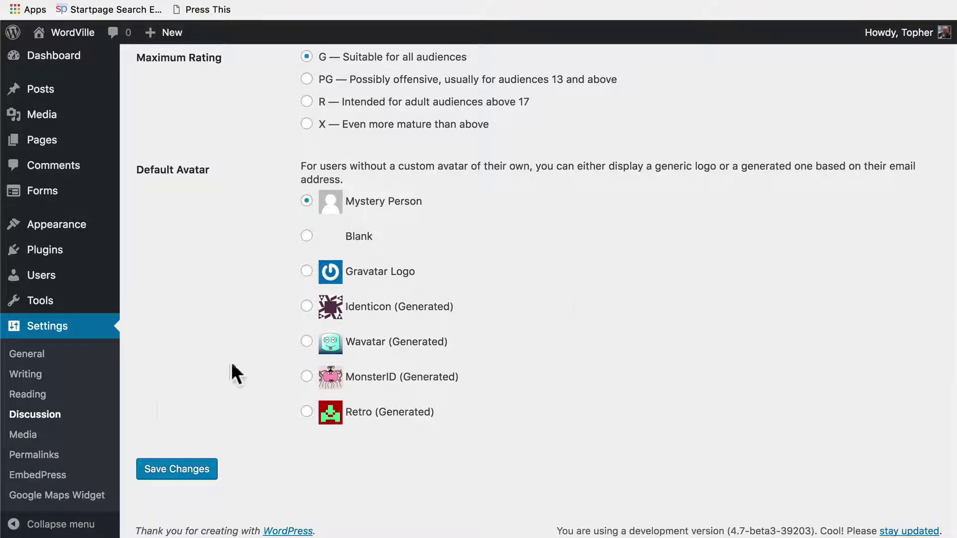
click(28, 440)
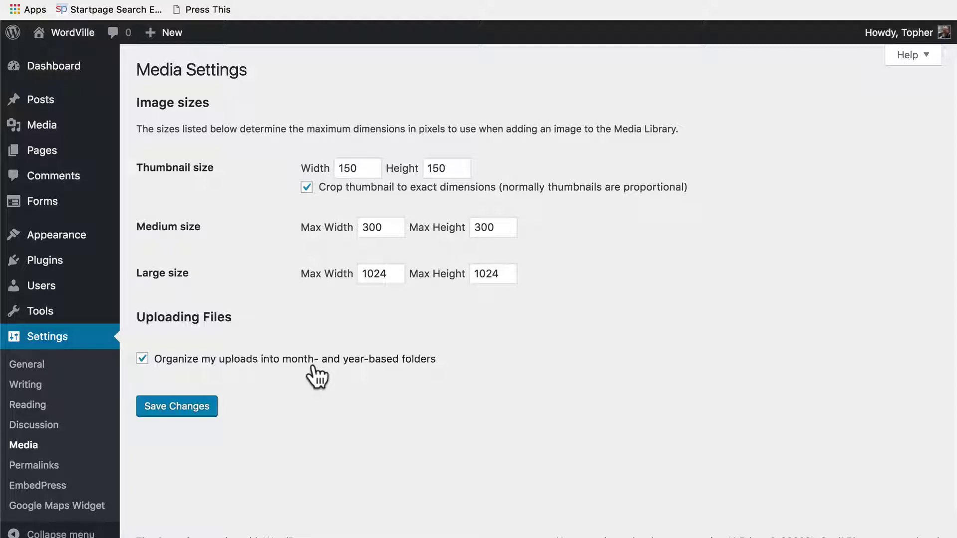
Review Permalink Settings with the /%postname%/ structure and select the empty Category base field.
click(48, 463)
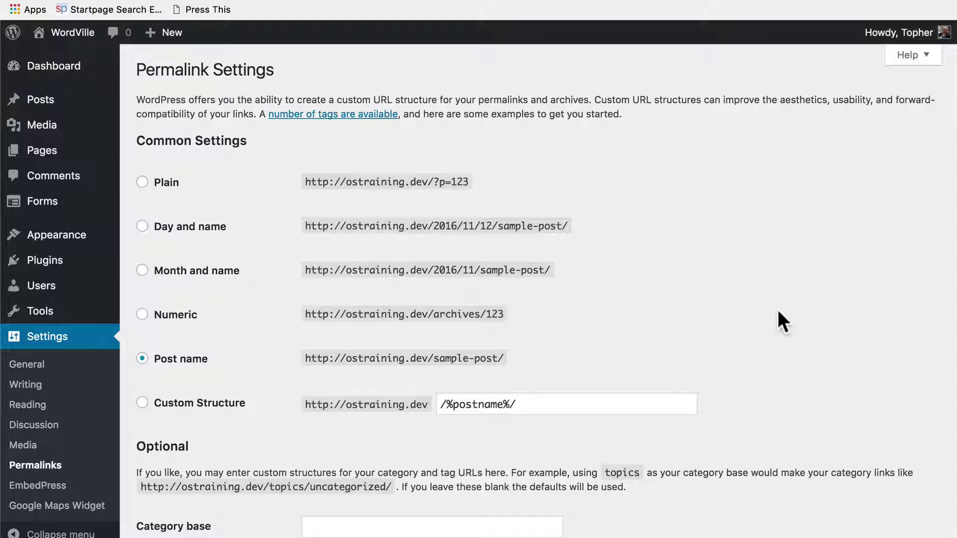
scroll(778, 311, down, 3)
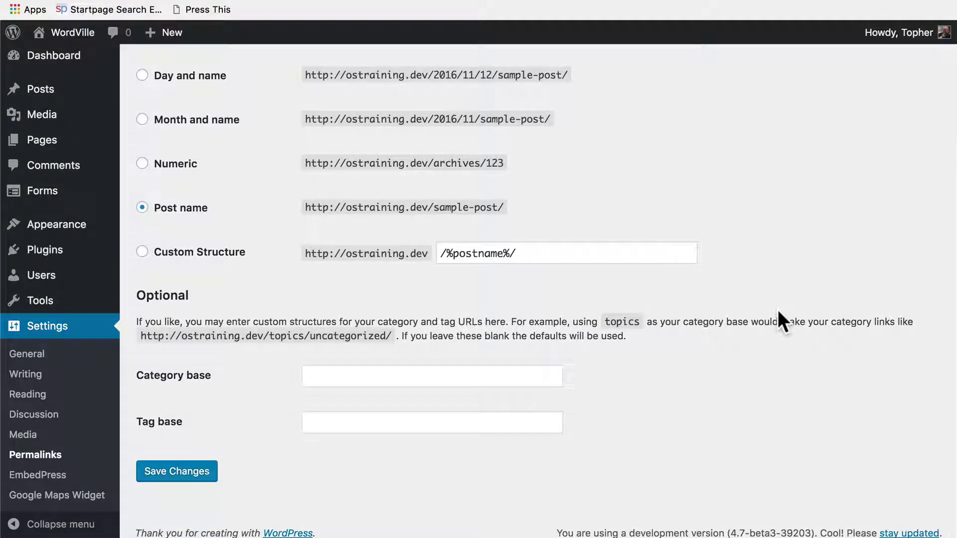
scroll(778, 319, up, 2)
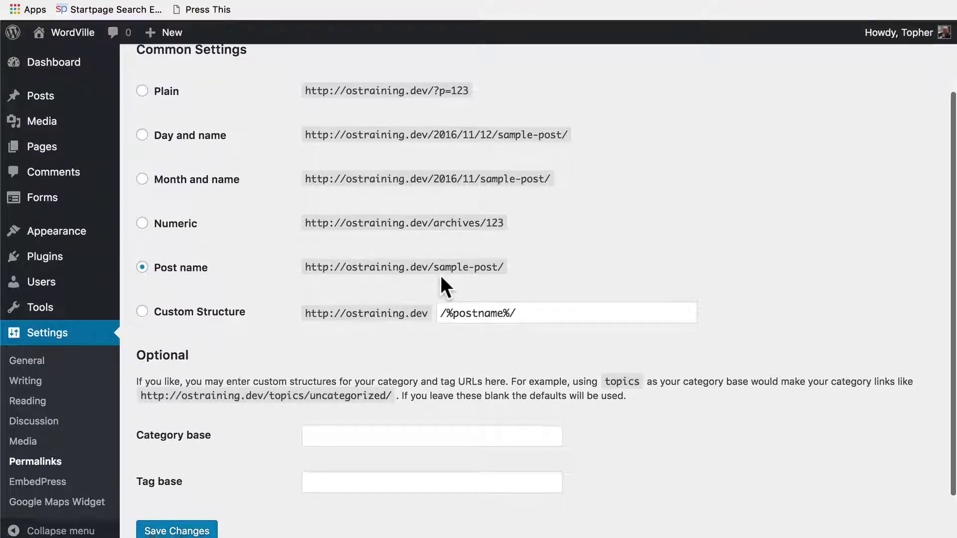
scroll(440, 275, down, 3)
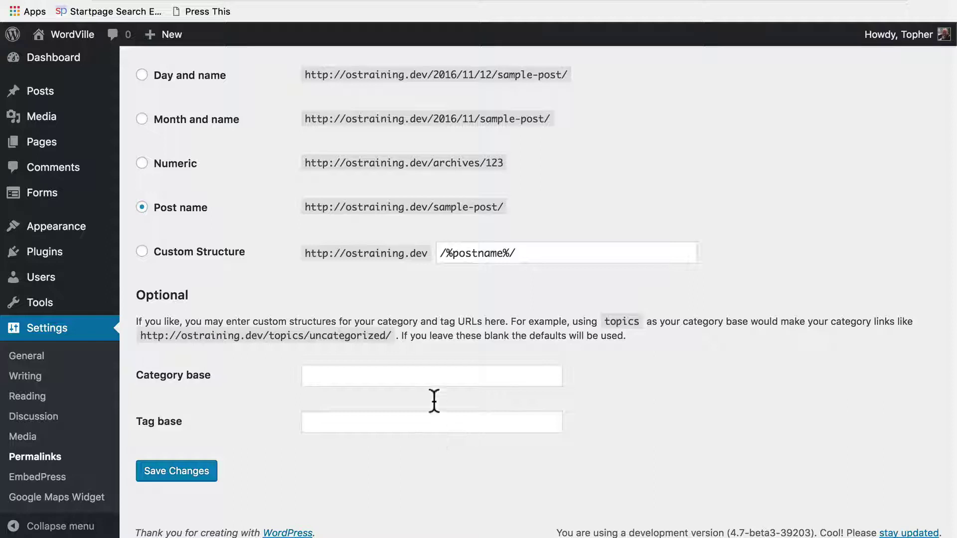
click(400, 370)
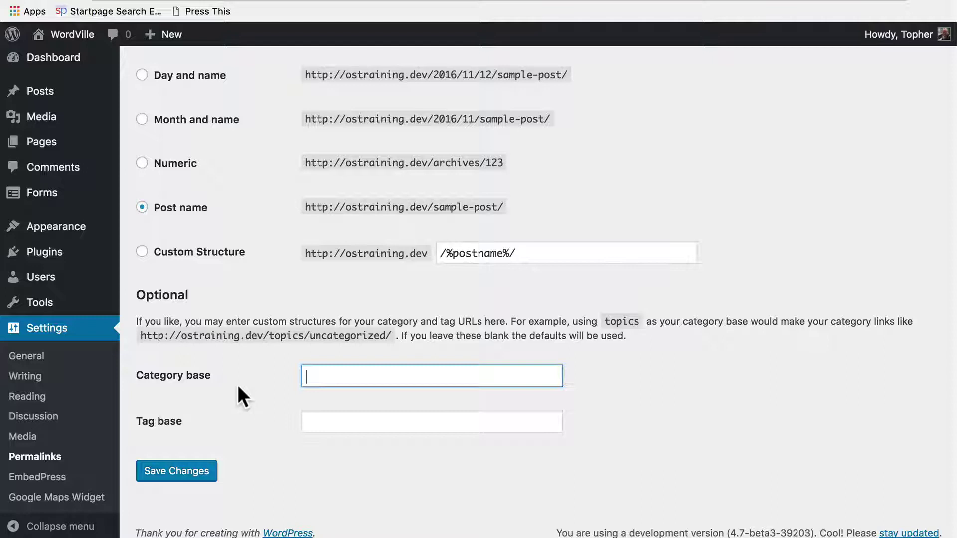
click(31, 482)
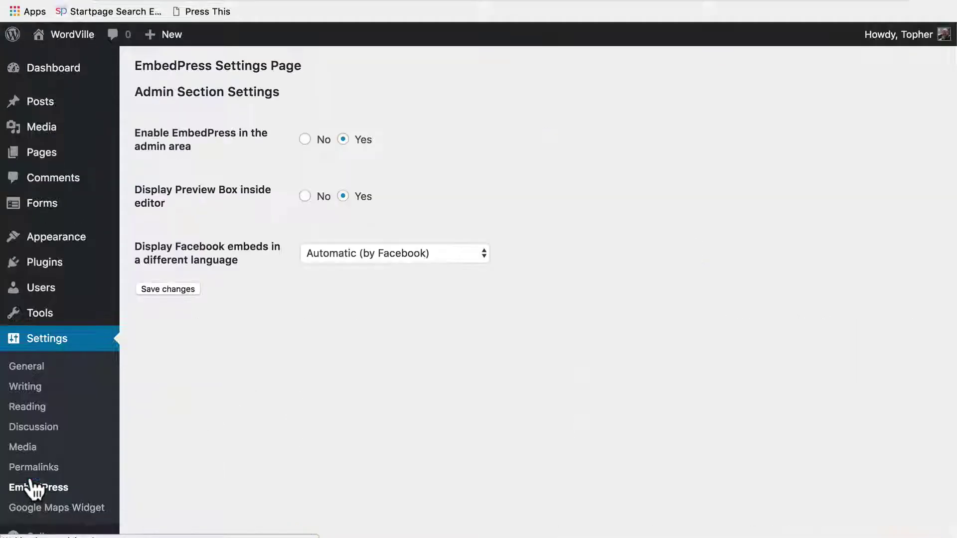
scroll(288, 345, down, 1)
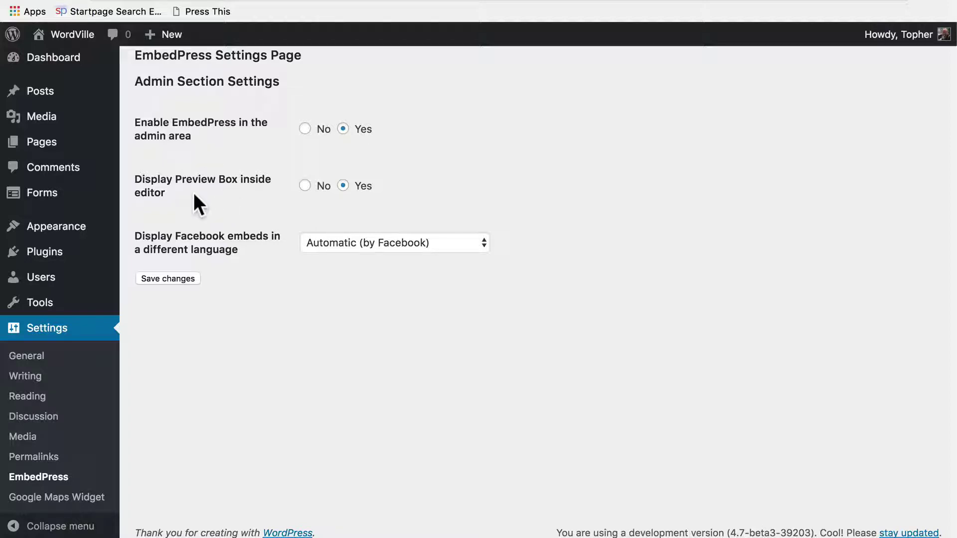
click(470, 243)
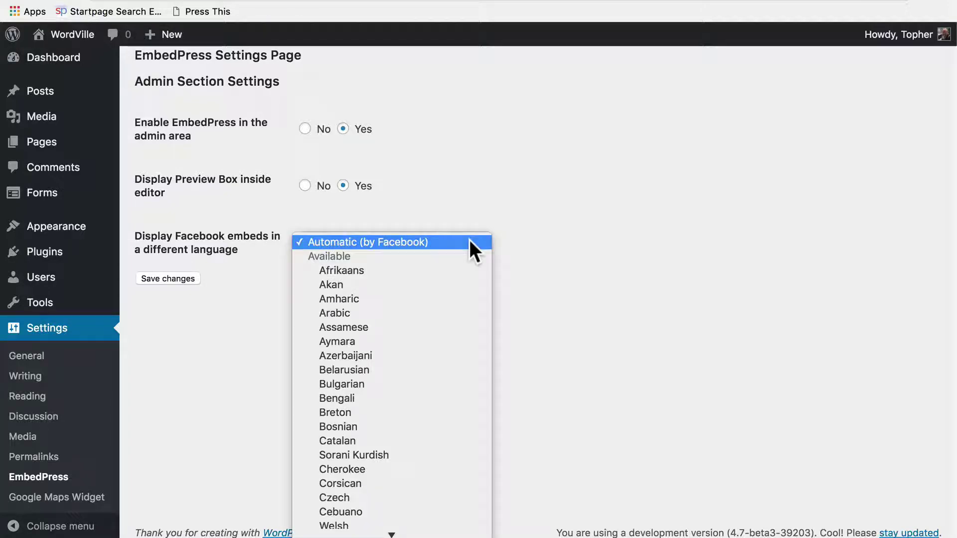
click(468, 241)
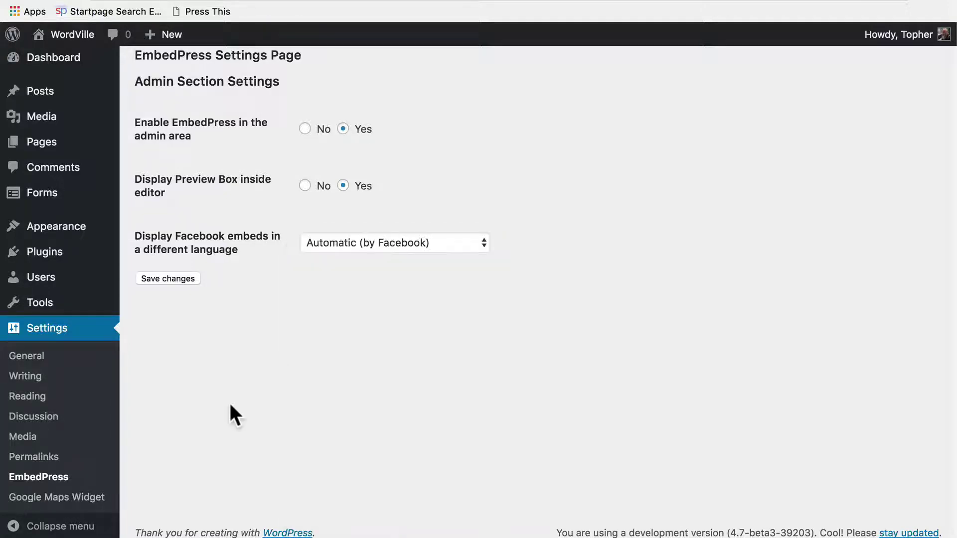
Browse the Google Maps Widget settings page, leaving the Google Maps API Key field empty.
click(52, 497)
scroll(566, 321, down, 4)
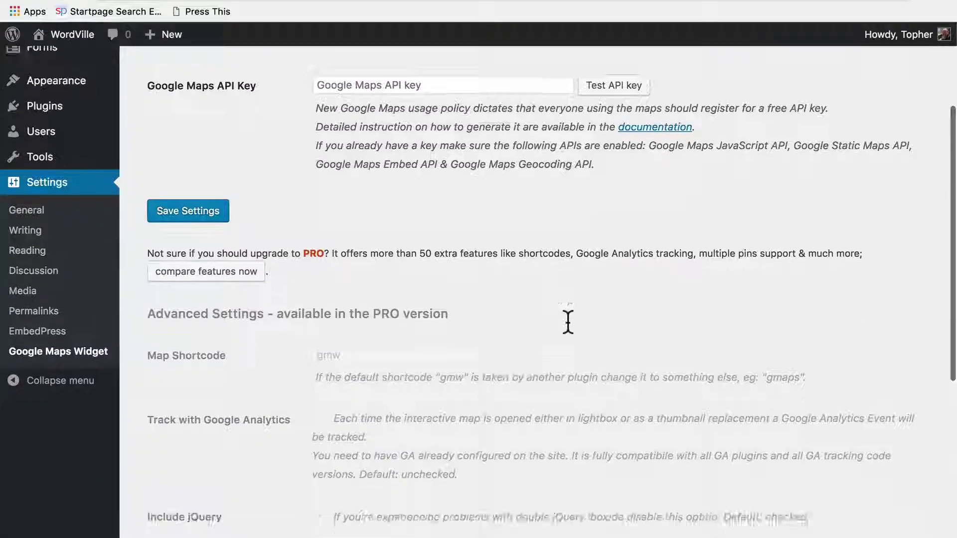
scroll(567, 321, down, 6)
scroll(567, 322, up, 10)
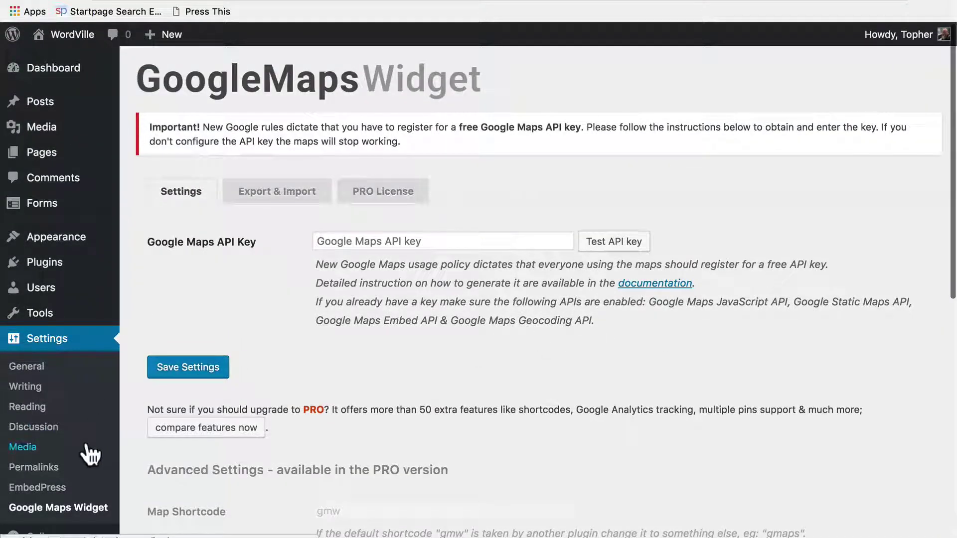
scroll(90, 452, down, 2)
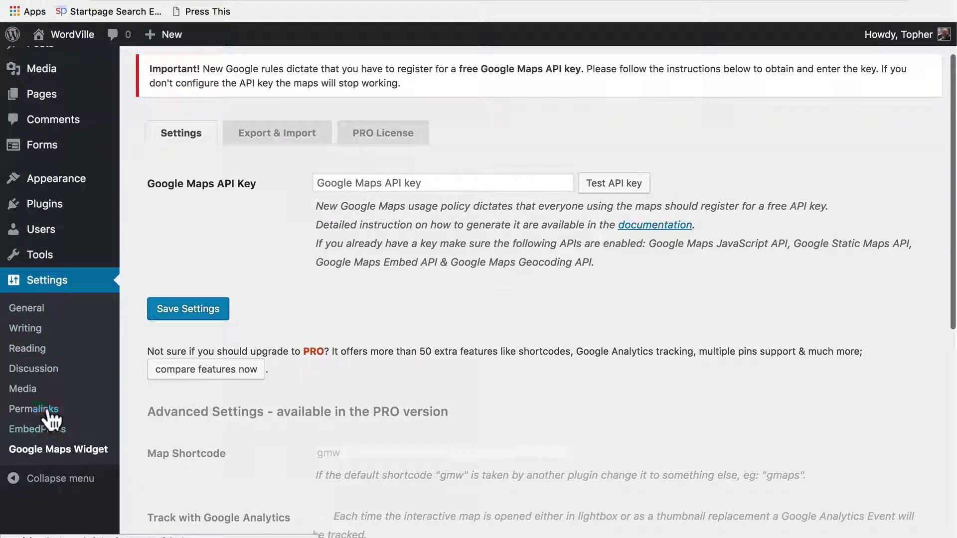